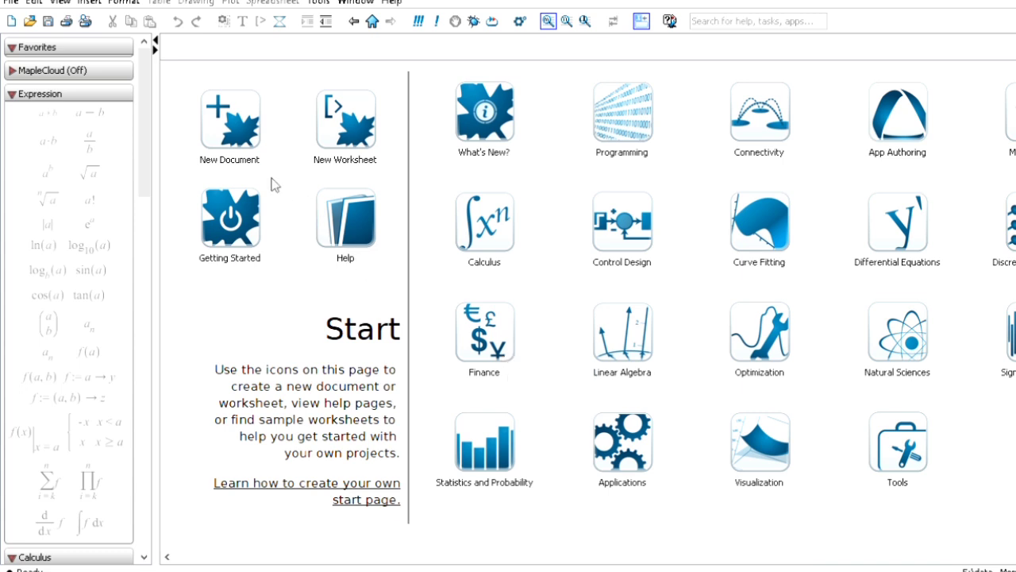
# Create a new blank document and insert an execution prompt at its start.
pyautogui.click(260, 153)
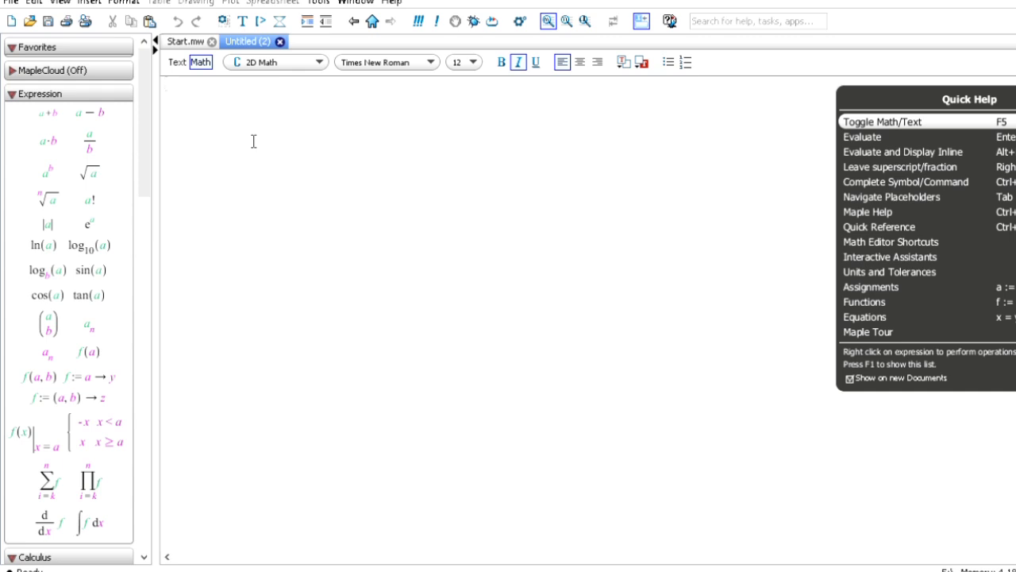
pyautogui.click(260, 24)
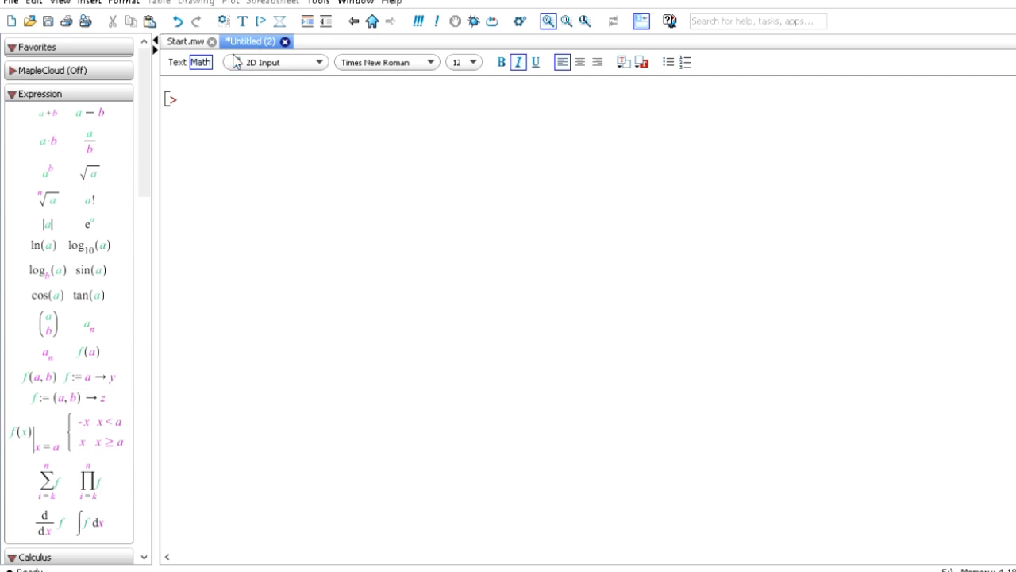
# Define the function f := x → x + 2 from the single-variable function template and execute it.
pyautogui.click(99, 381)
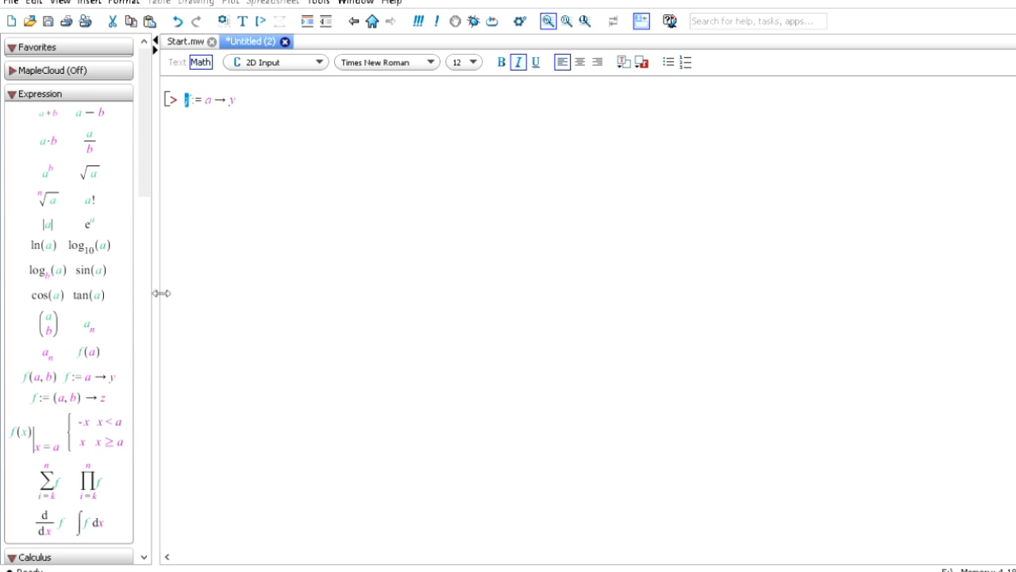
pyautogui.click(219, 106)
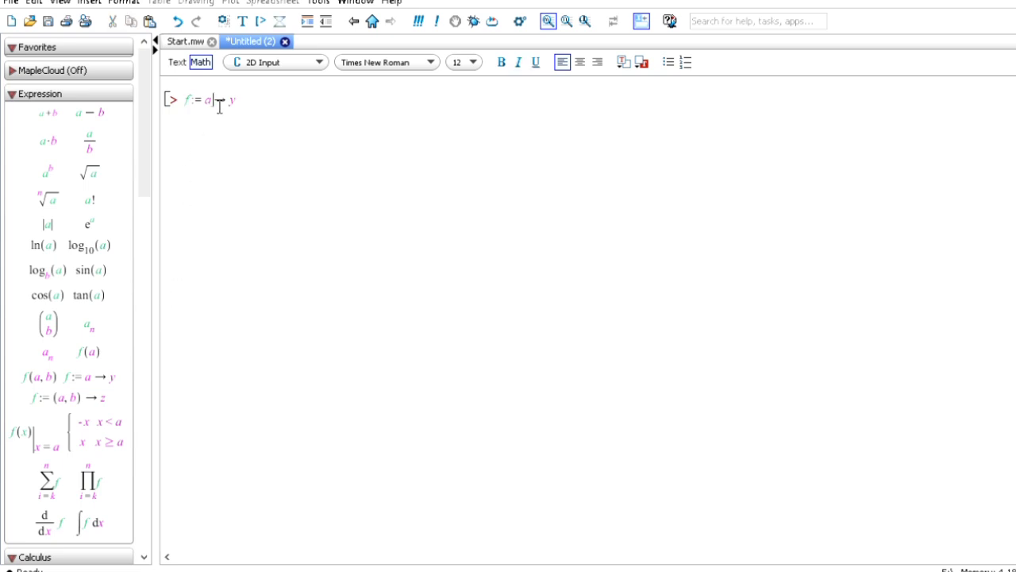
pyautogui.write('x')
pyautogui.press('Tab')
pyautogui.press('BackSpace')
pyautogui.write('y')
pyautogui.press('BackSpace')
pyautogui.write('x + 2')
pyautogui.press('Return')
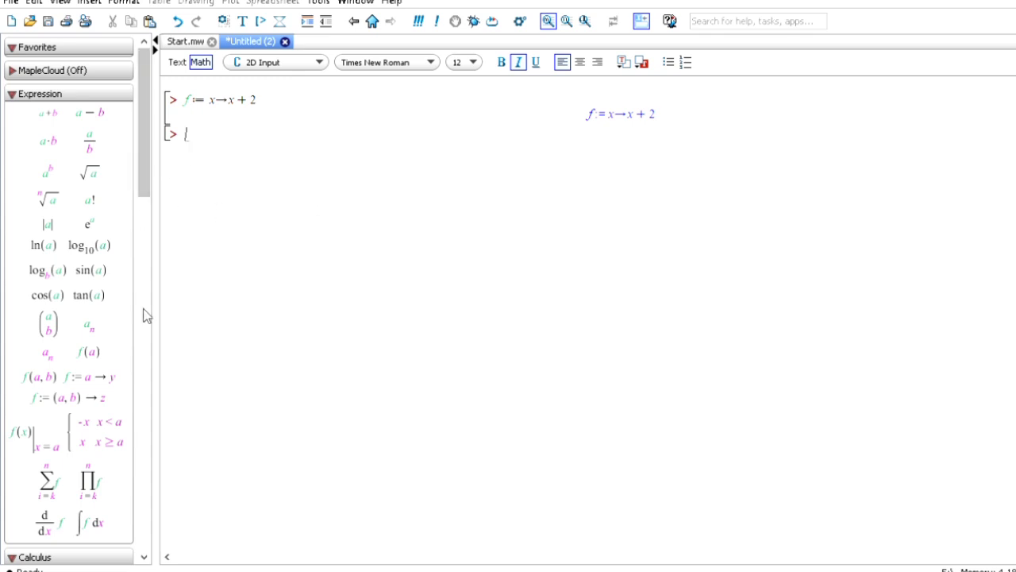
# Define a second function g := x → x^2 − 7 from the single-variable function template and execute it.
pyautogui.click(111, 381)
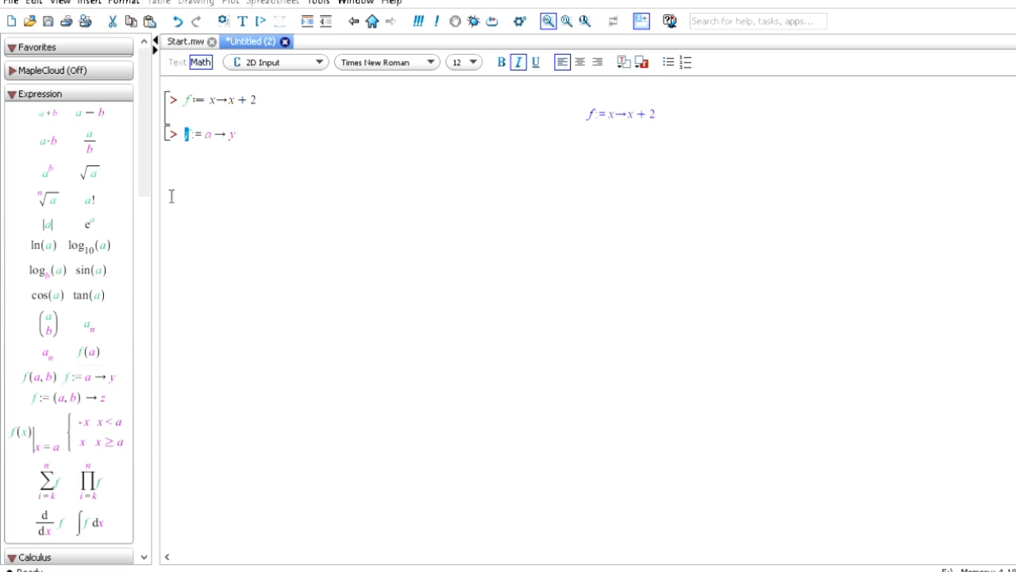
pyautogui.write('g := a → y')
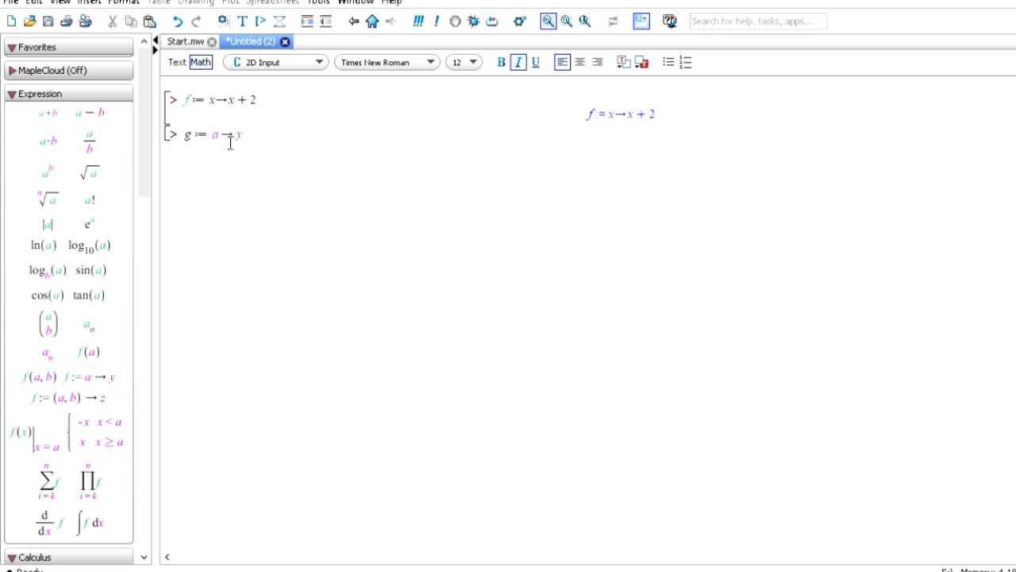
pyautogui.press('Tab')
pyautogui.write('x')
pyautogui.press('Tab')
pyautogui.press('BackSpace')
pyautogui.press('BackSpace')
pyautogui.write('x^2')
pyautogui.press('Right')
pyautogui.write('+7')
pyautogui.press('BackSpace')
pyautogui.press('BackSpace')
pyautogui.write('-')
pyautogui.write('7')
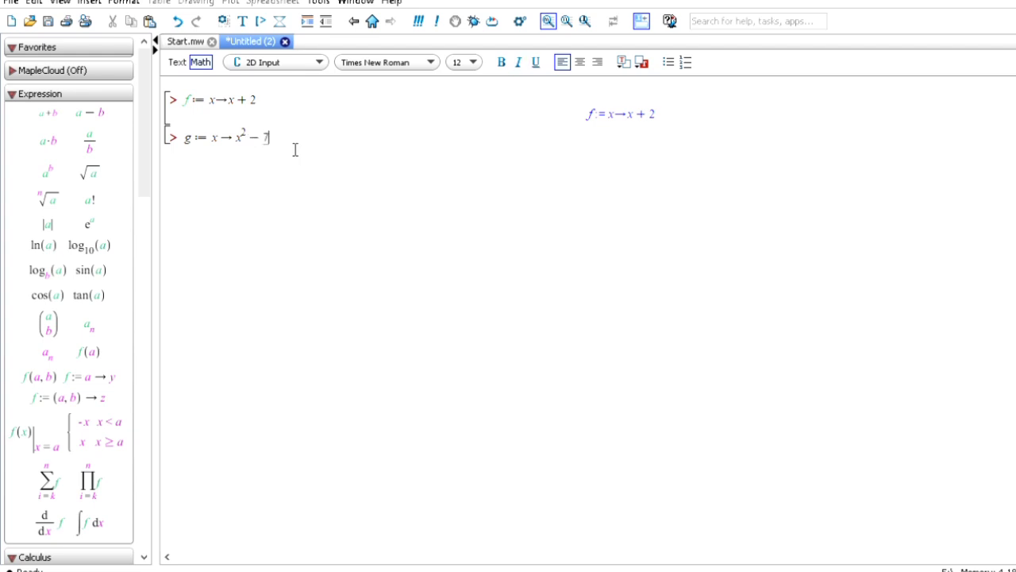
pyautogui.press('Return')
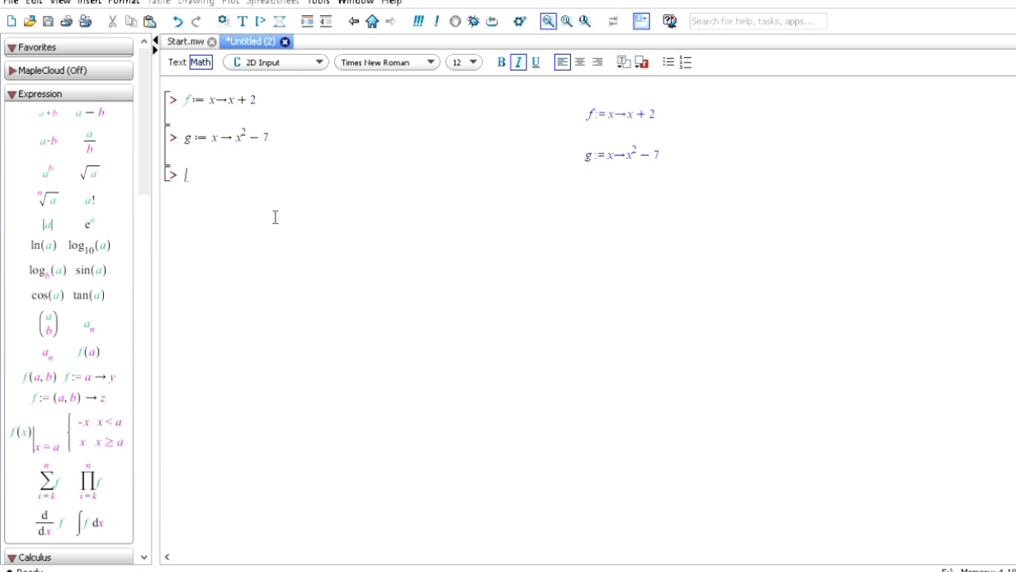
# Evaluate the sum of the two functions with the expression (f + g)(x).
pyautogui.write('f')
pyautogui.press('BackSpace')
pyautogui.write('(f + 9')
pyautogui.press('BackSpace')
pyautogui.write('g)(x)')
pyautogui.press('Return')
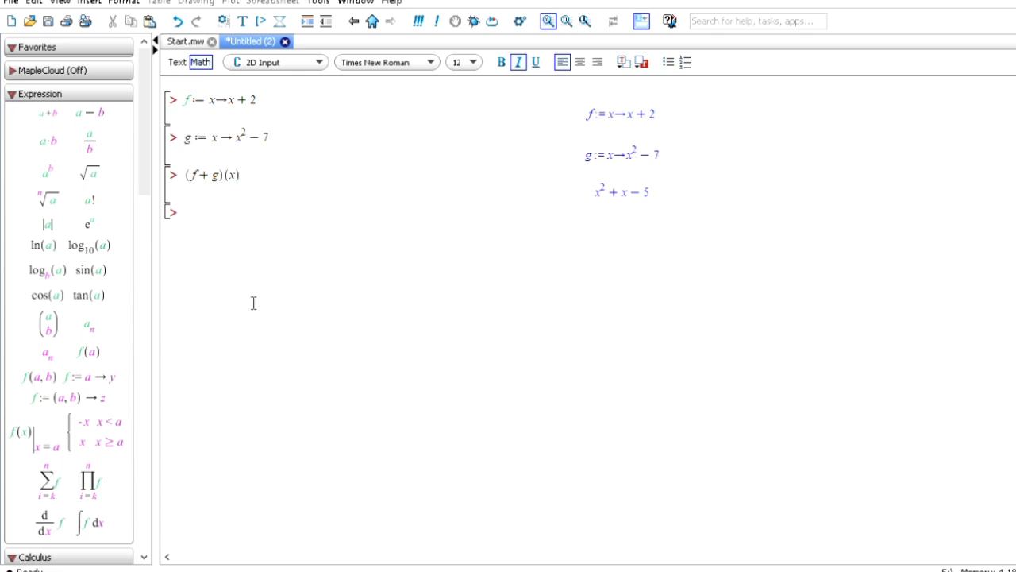
# Redefine f as x → 3x + 2 on a new line from the function template, and evaluate f(x).
pyautogui.click(110, 378)
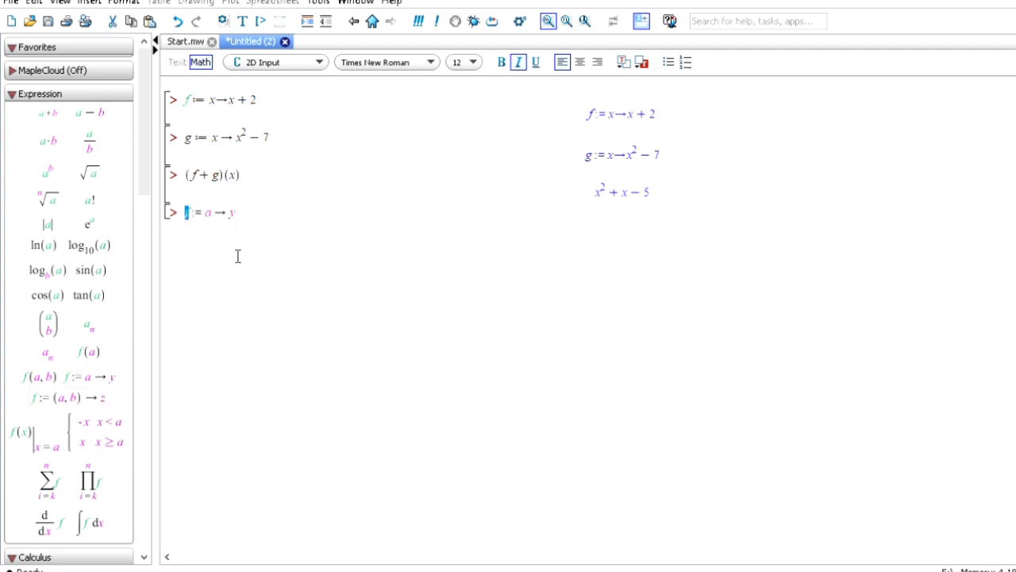
pyautogui.click(216, 222)
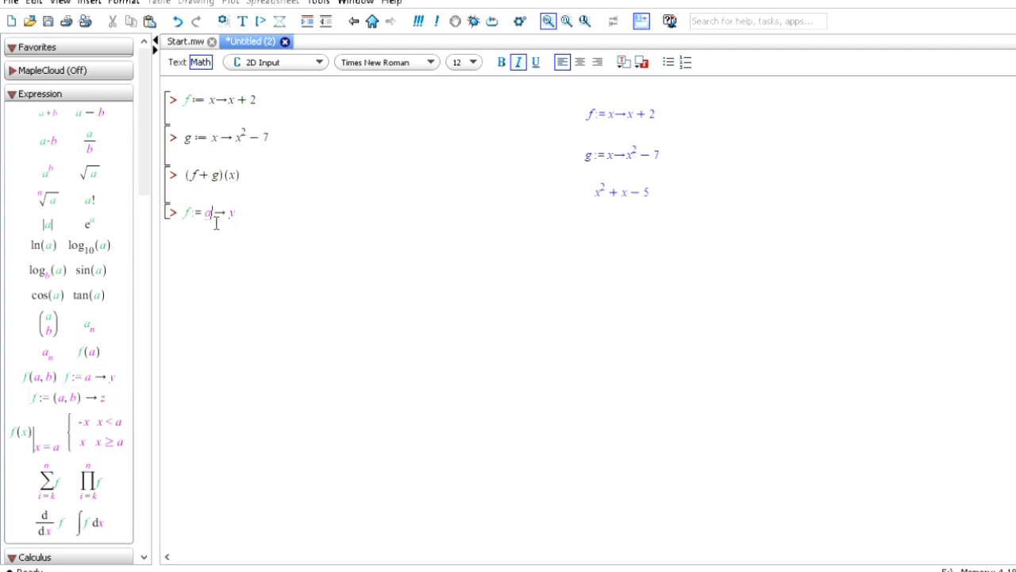
pyautogui.press('BackSpace')
pyautogui.write('x')
pyautogui.click(247, 221)
pyautogui.press('BackSpace')
pyautogui.write('3 x + 2')
pyautogui.press('Return')
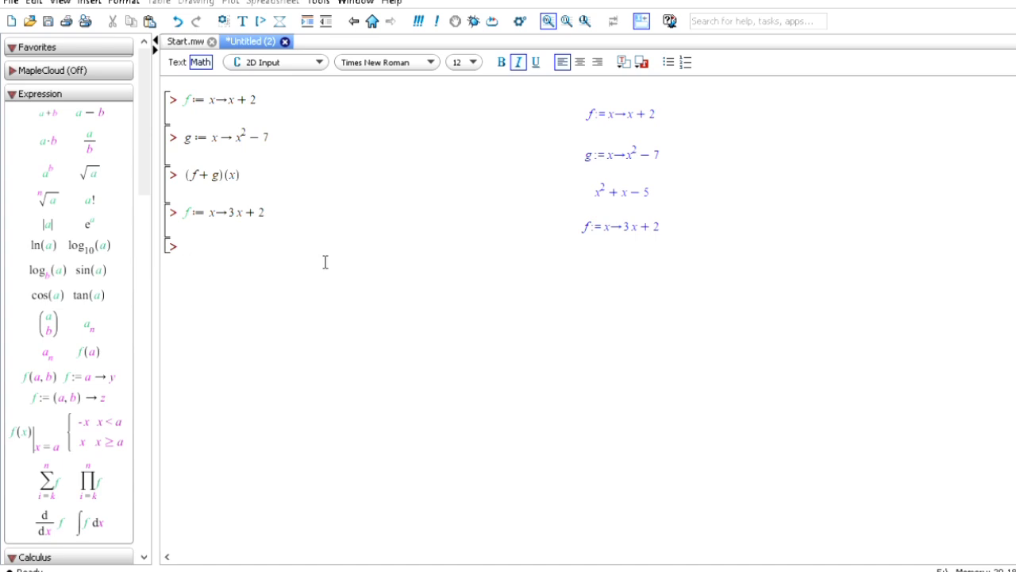
pyautogui.write('f(x)')
pyautogui.press('Return')
# Redefine f as x → x + 5 on a new line from the function template and execute it.
pyautogui.click(90, 374)
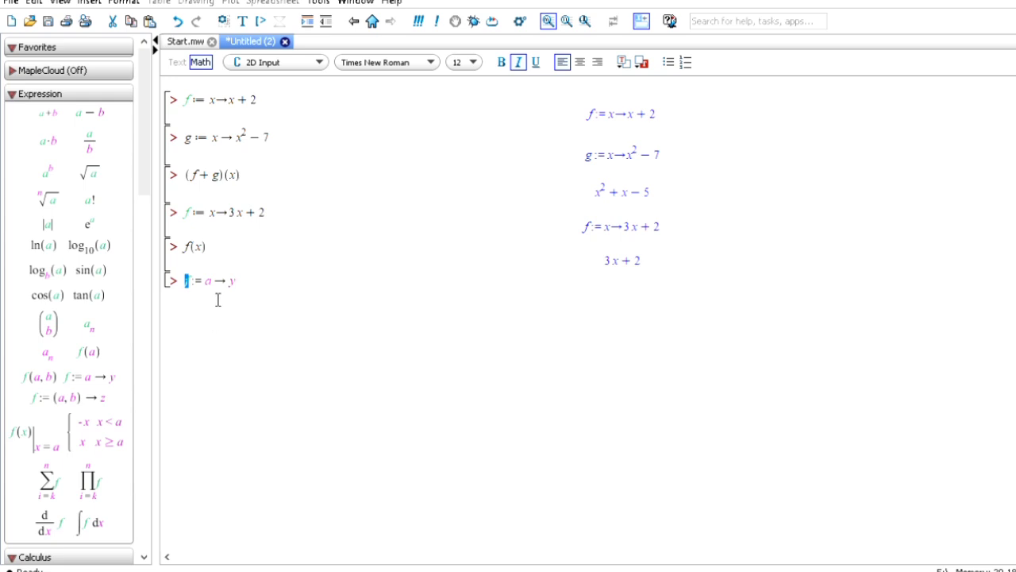
pyautogui.write('f')
pyautogui.press('Tab')
pyautogui.write('x')
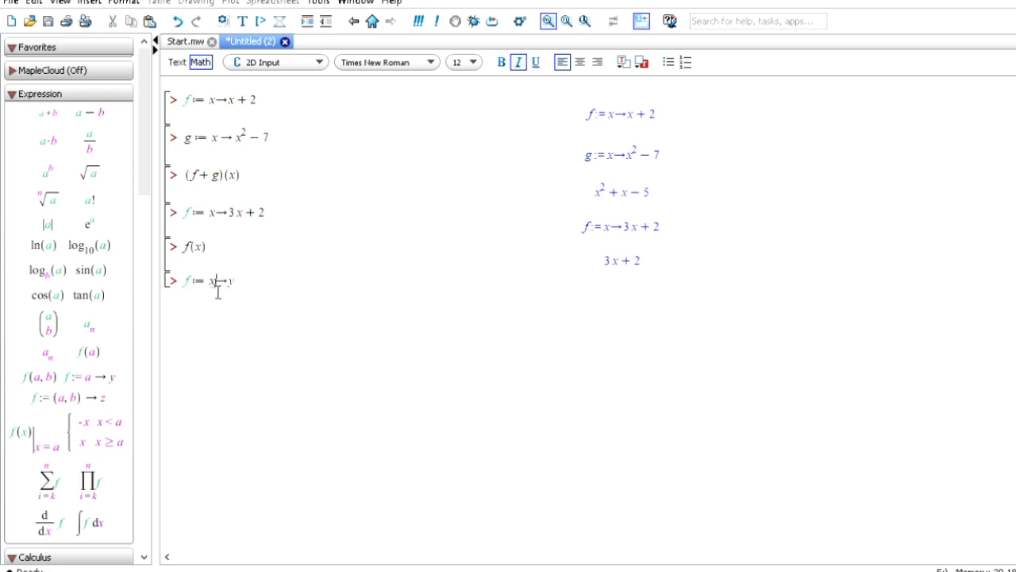
pyautogui.doubleClick(276, 295)
pyautogui.click(276, 294)
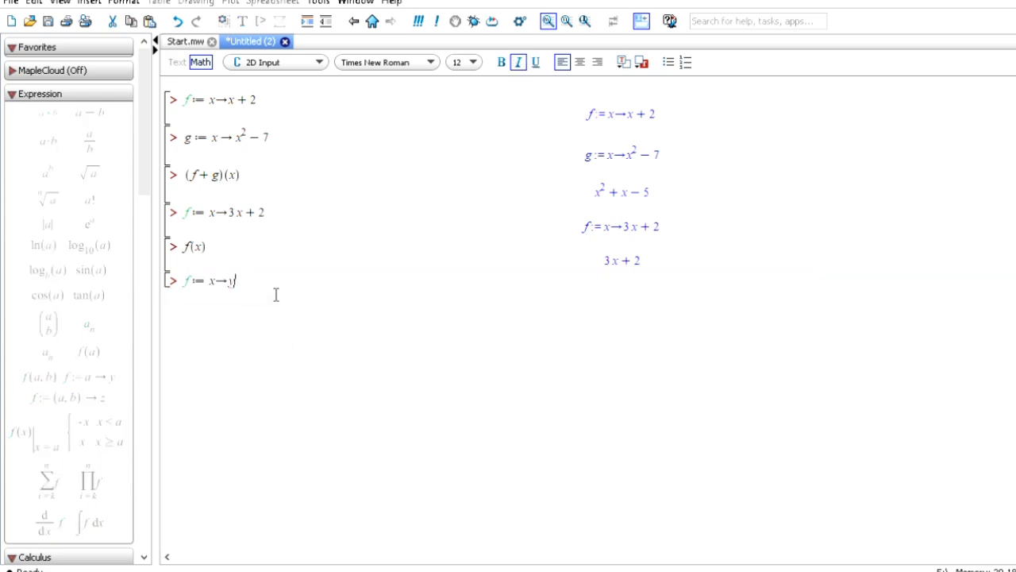
pyautogui.press('BackSpace')
pyautogui.press('BackSpace')
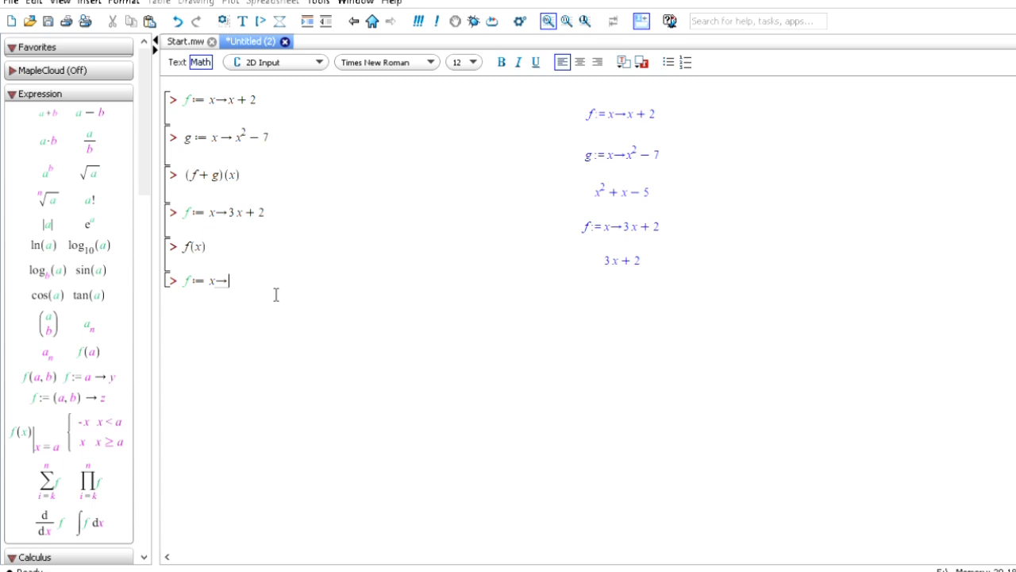
pyautogui.write('x + 5')
pyautogui.press('Return')
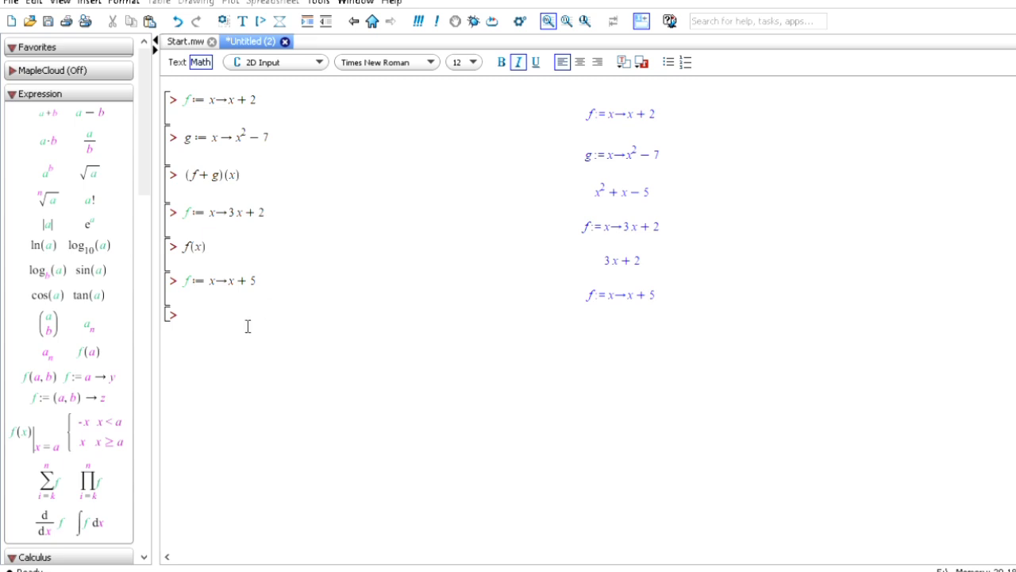
# Redefine g as x → 2x − 1 from the function template, and evaluate the composition f(g(3)).
pyautogui.click(103, 379)
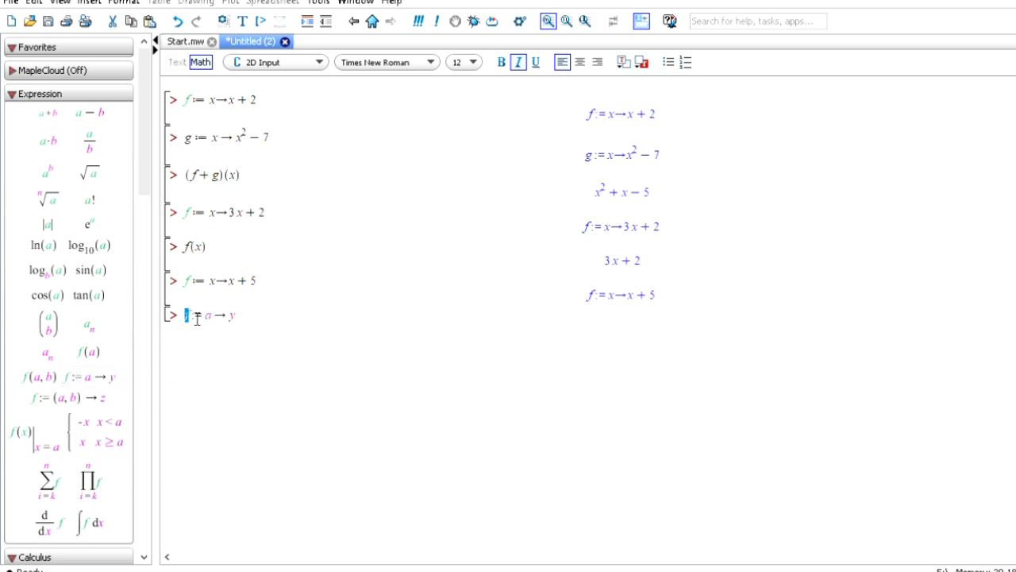
pyautogui.write('g')
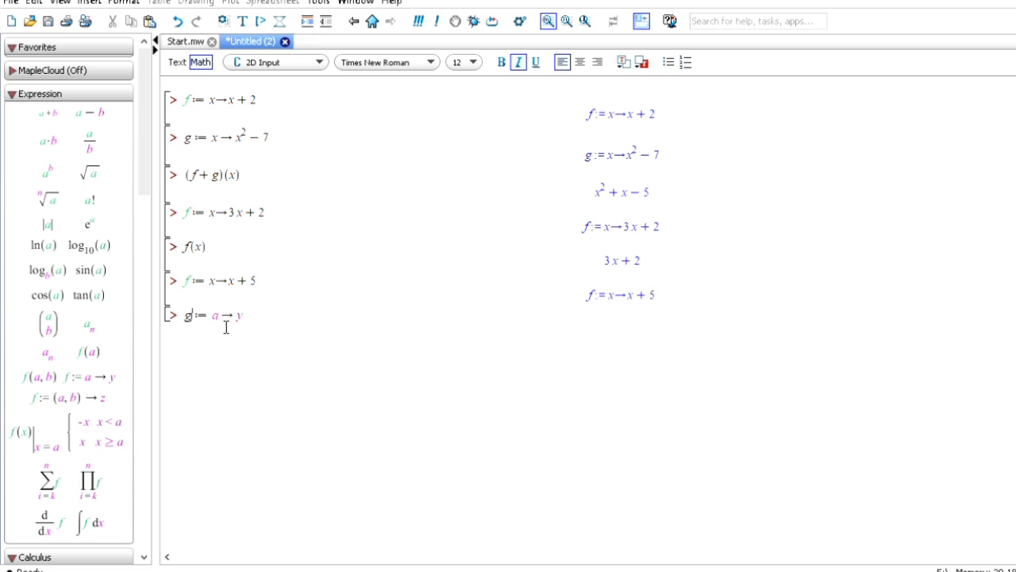
pyautogui.click(226, 326)
pyautogui.press('BackSpace')
pyautogui.write('x')
pyautogui.click(254, 320)
pyautogui.press('BackSpace')
pyautogui.press('BackSpace')
pyautogui.write('2x-1')
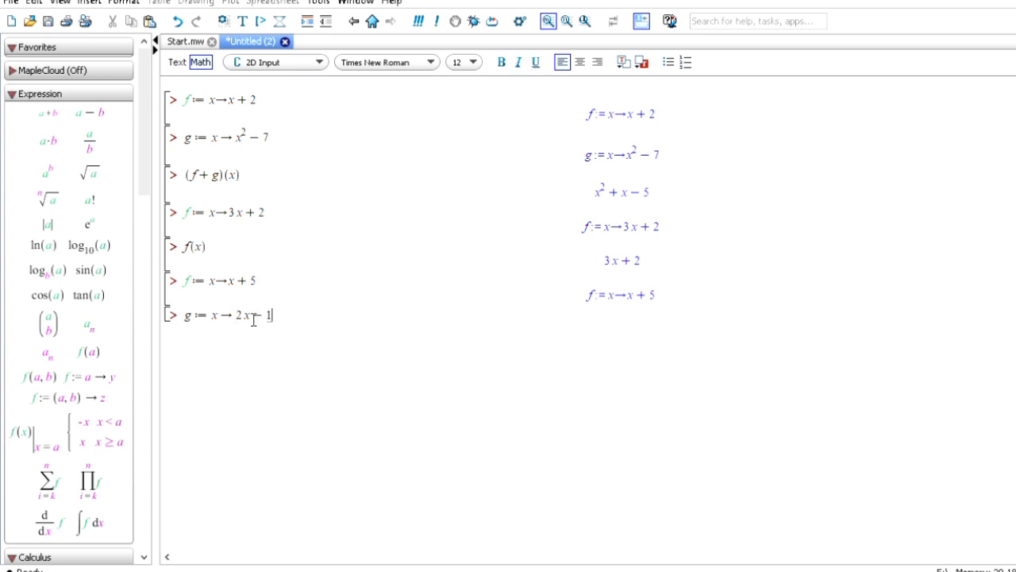
pyautogui.press('Return')
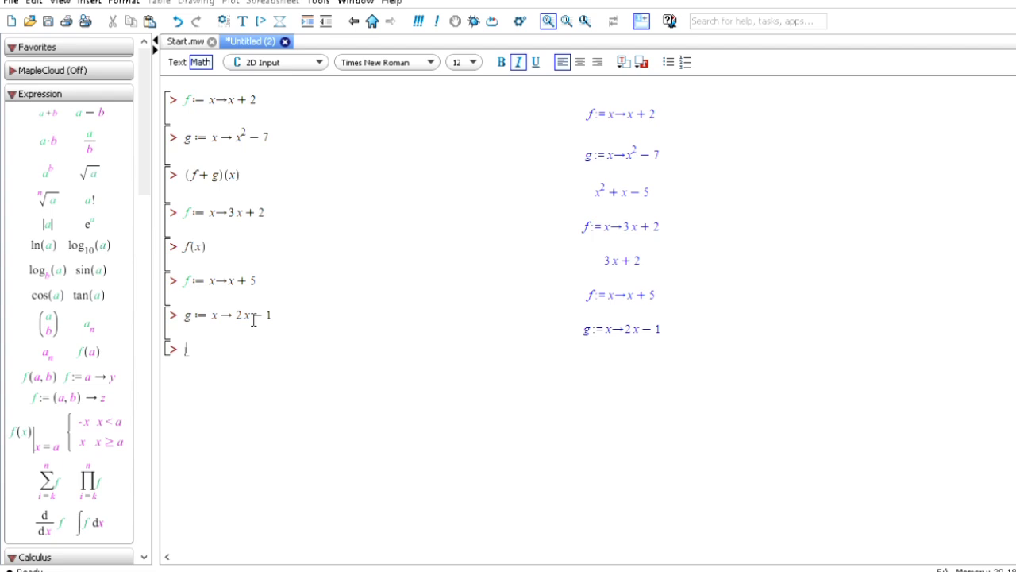
pyautogui.write('f(g(3))')
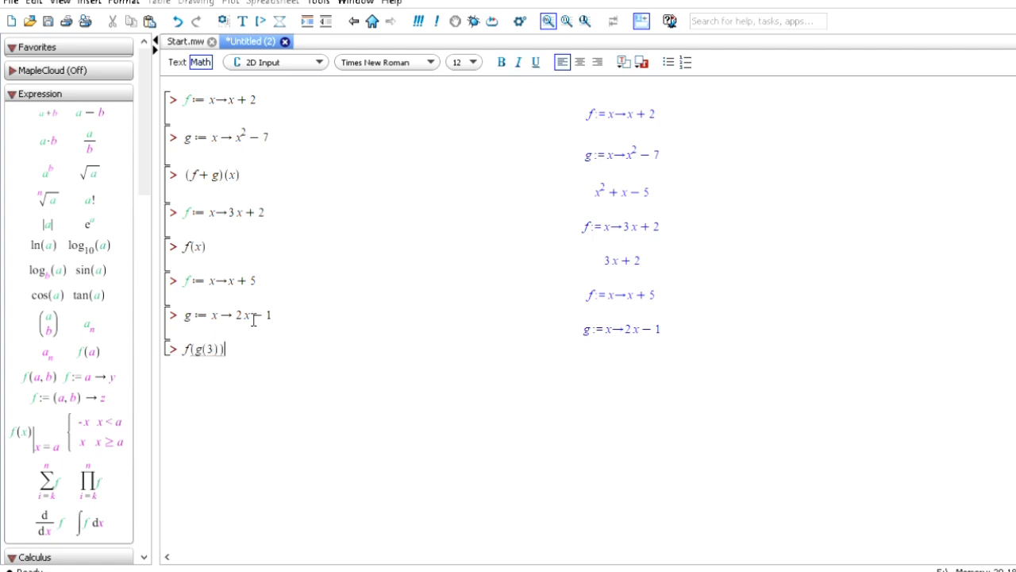
pyautogui.press('Return')
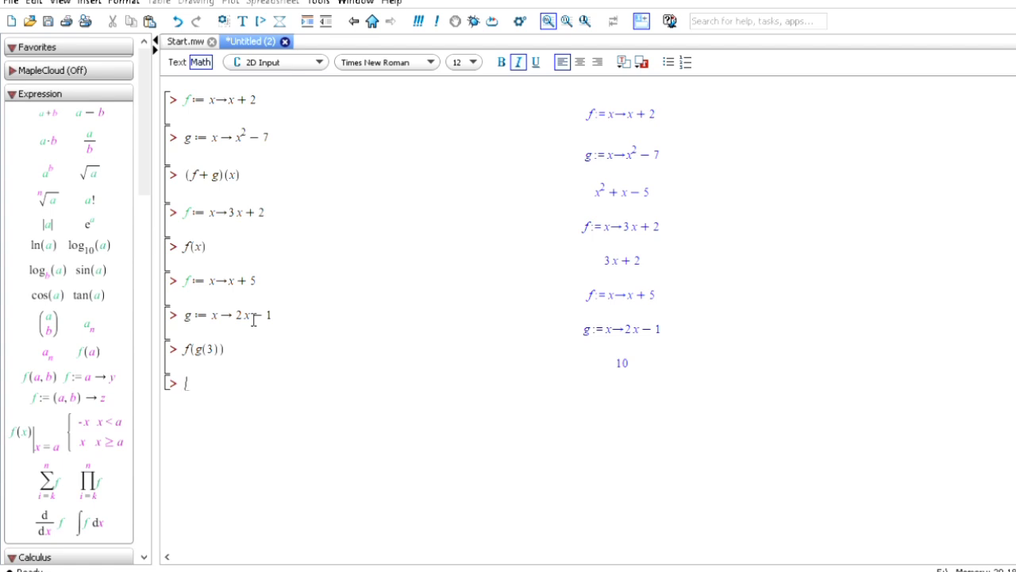